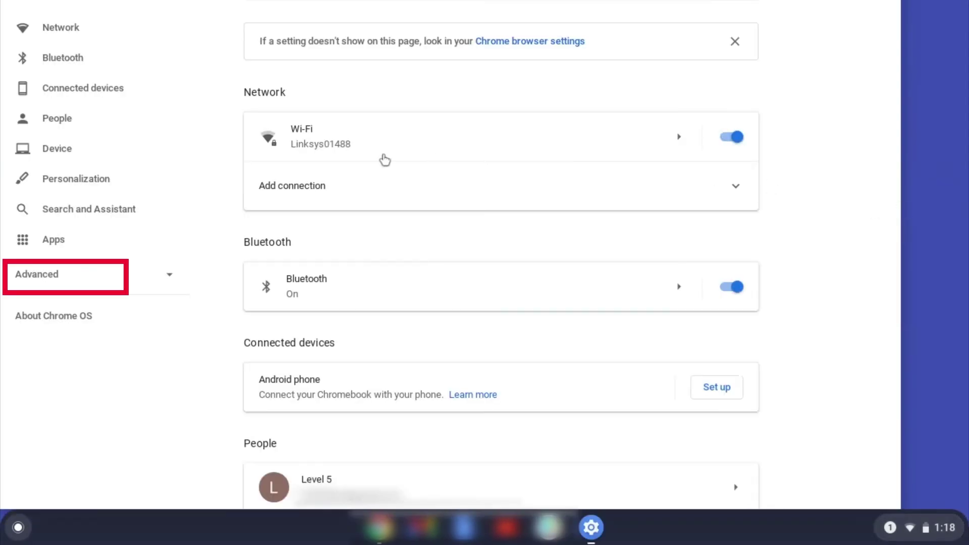
Step: Reach the Printing section of Chrome OS Settings through the Advanced categories
left_click(88, 286)
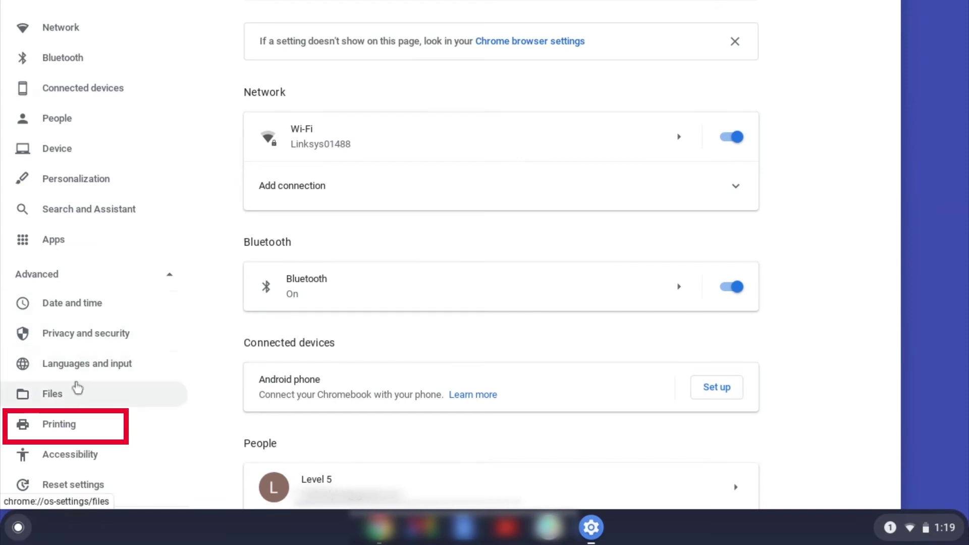
left_click(71, 430)
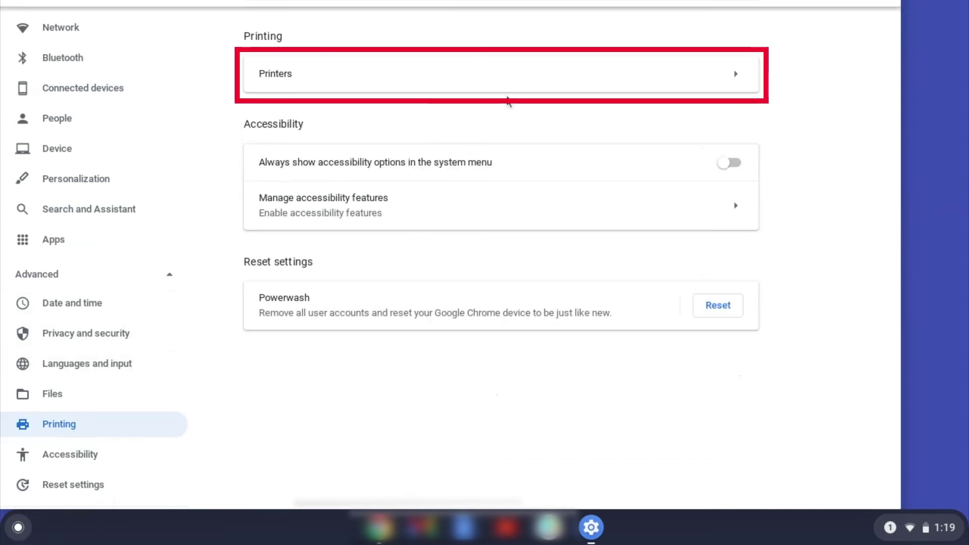
Step: On the Printers page, save the Brother HL-L3210CW series printer to the profile
left_click(523, 86)
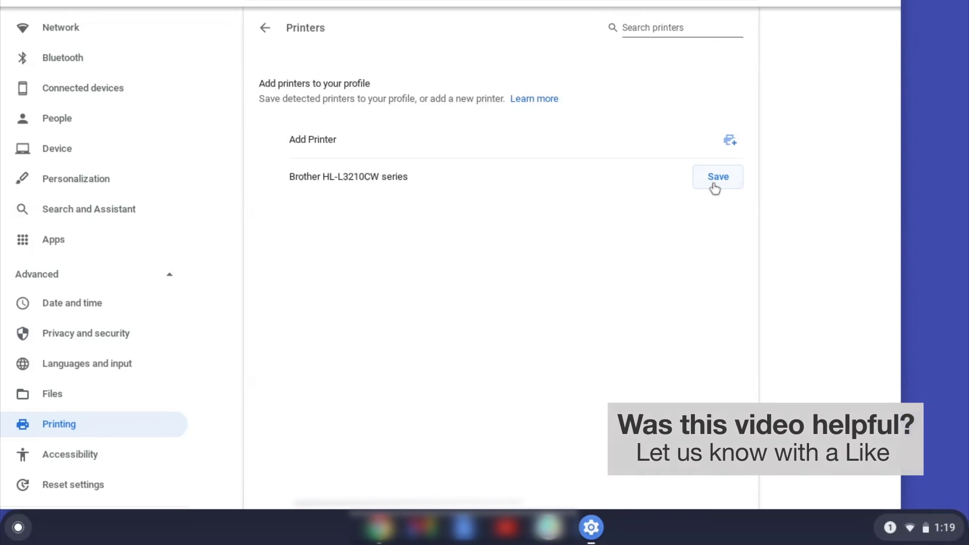
left_click(717, 178)
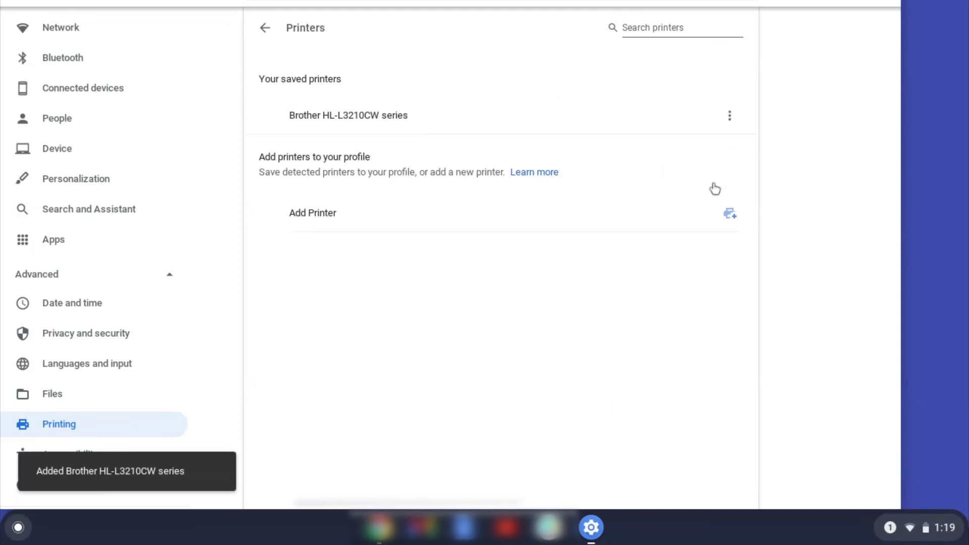